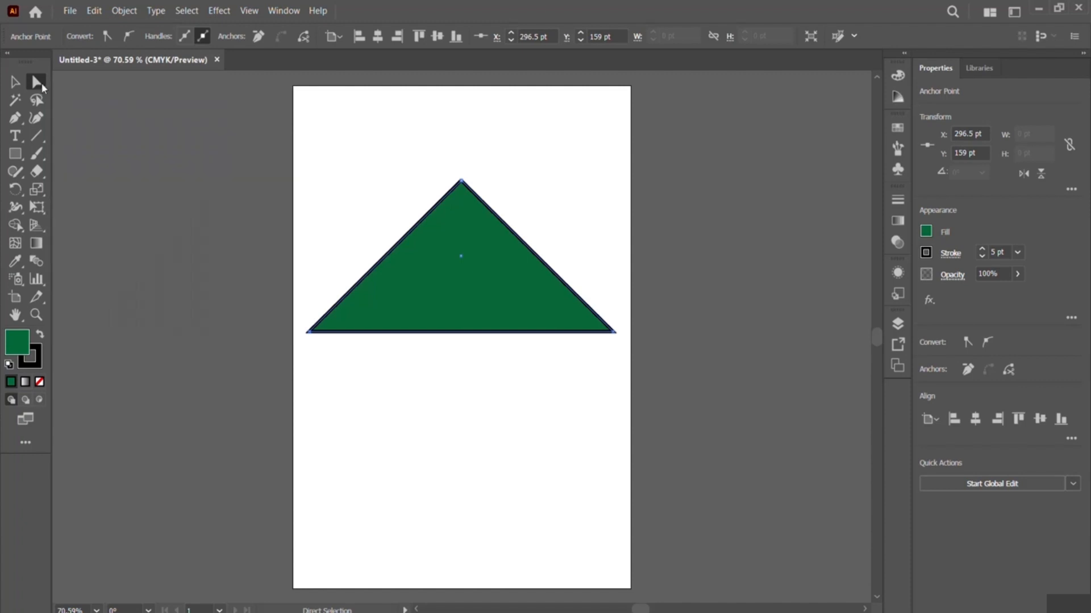
# - Scale the green triangle down to about 199 by 118 pt and move it to the artboard's upper-left corner
pyautogui.rightClick(36, 84)
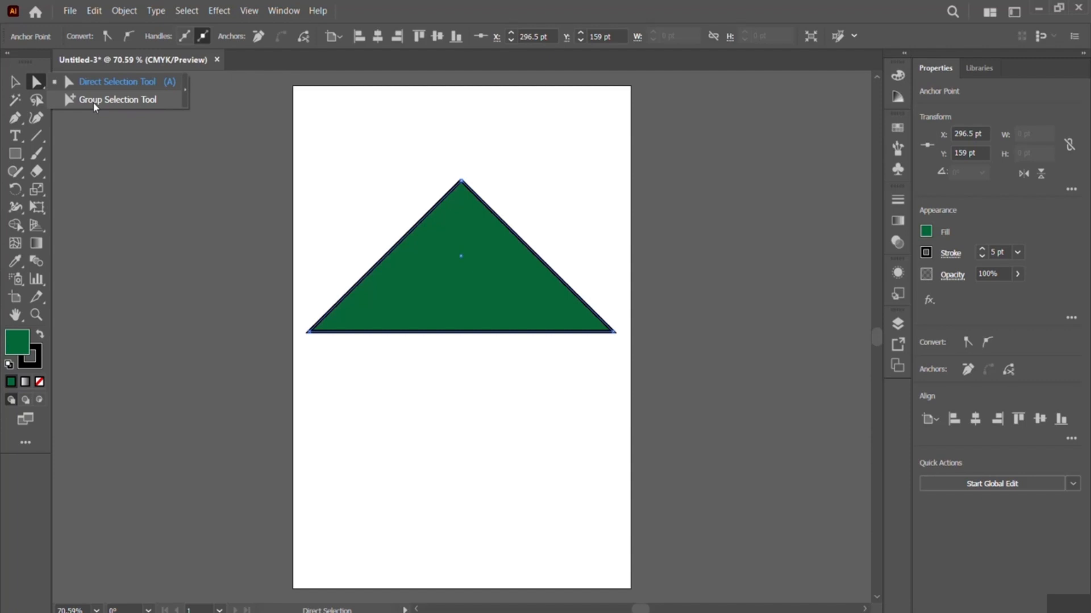
pyautogui.click(406, 9)
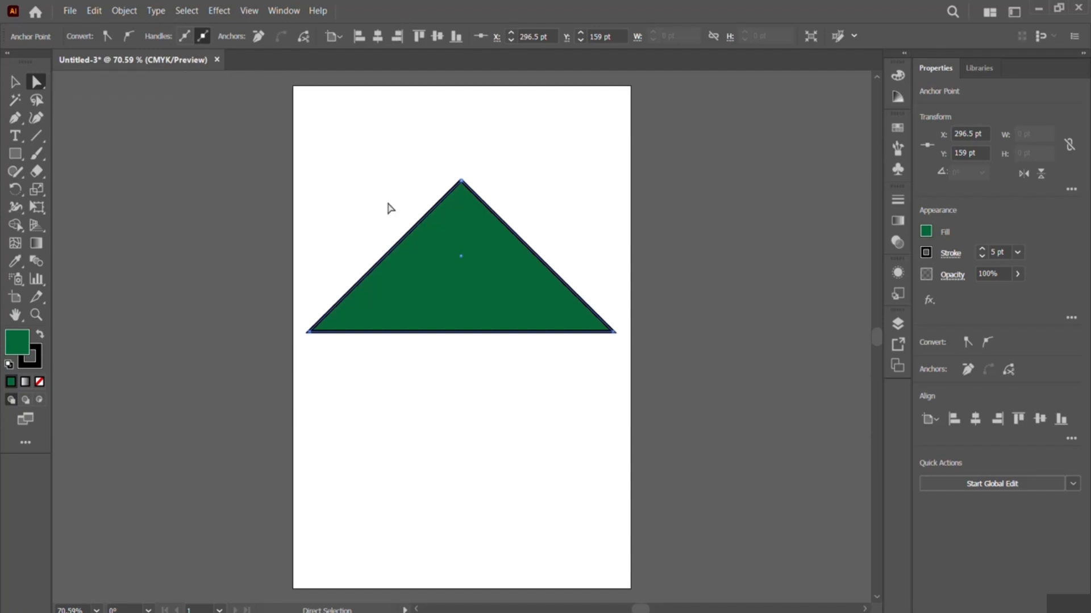
pyautogui.click(15, 84)
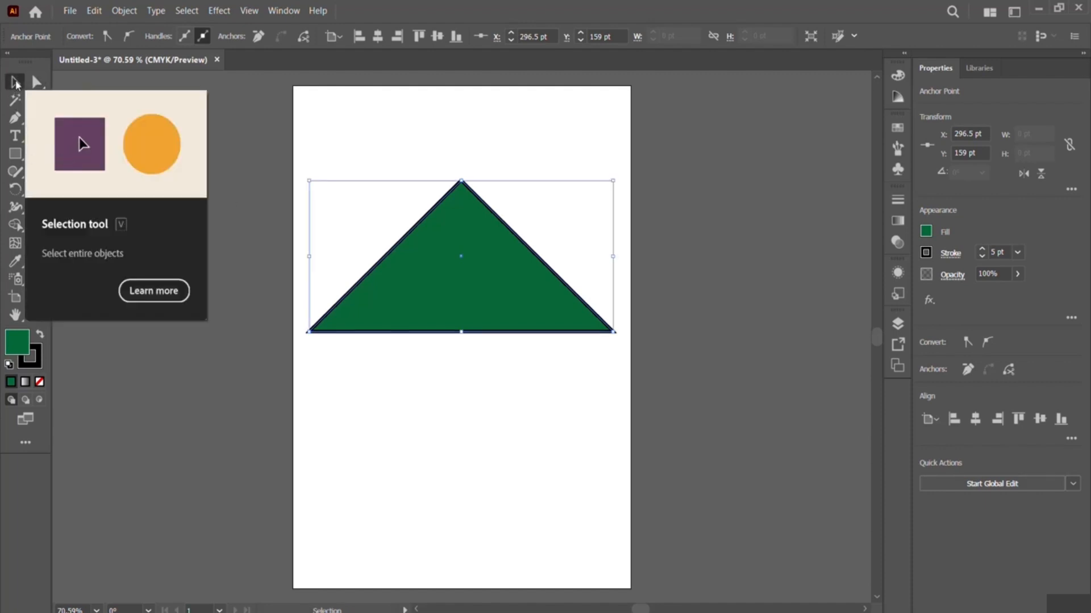
pyautogui.moveTo(307, 179); pyautogui.dragTo(500, 262)
pyautogui.moveTo(585, 322); pyautogui.dragTo(394, 166)
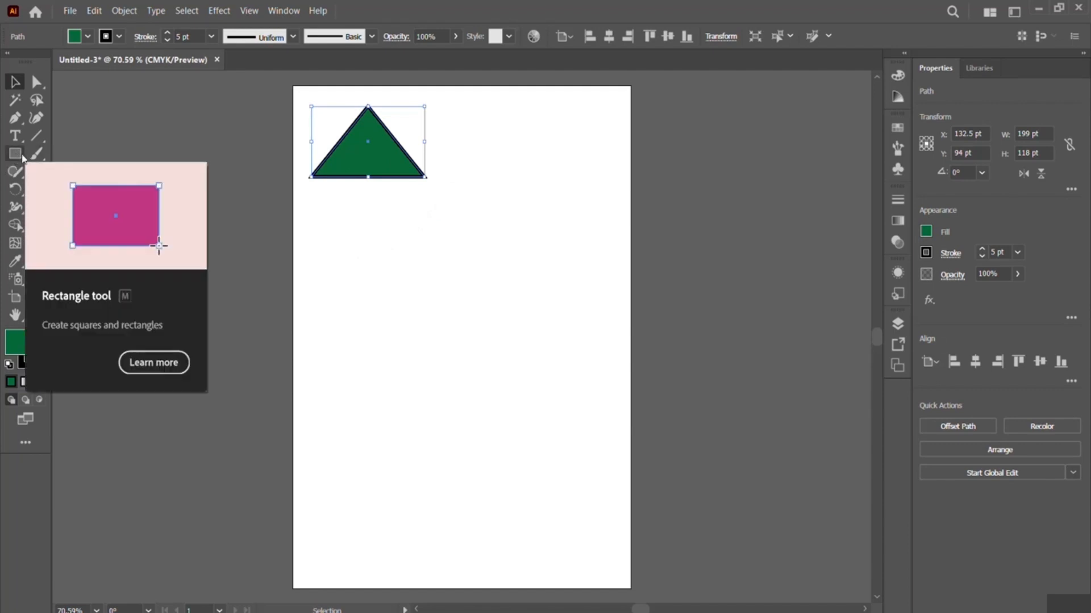
# - Draw five green rectangles beside and below the triangle, forming a layout of two columns and three rows
pyautogui.click(18, 159)
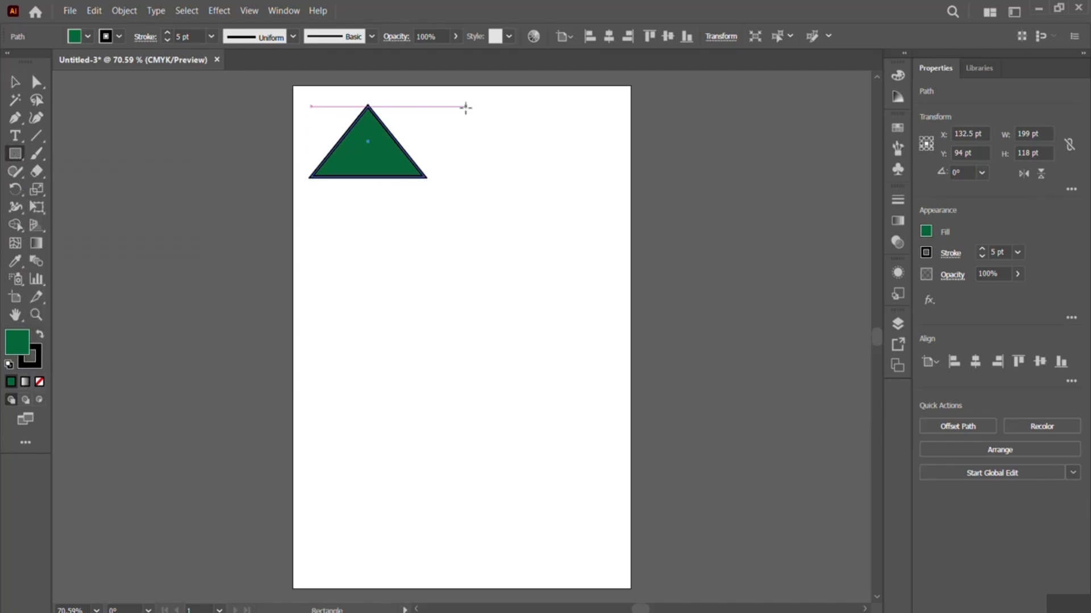
pyautogui.moveTo(464, 106); pyautogui.dragTo(593, 178)
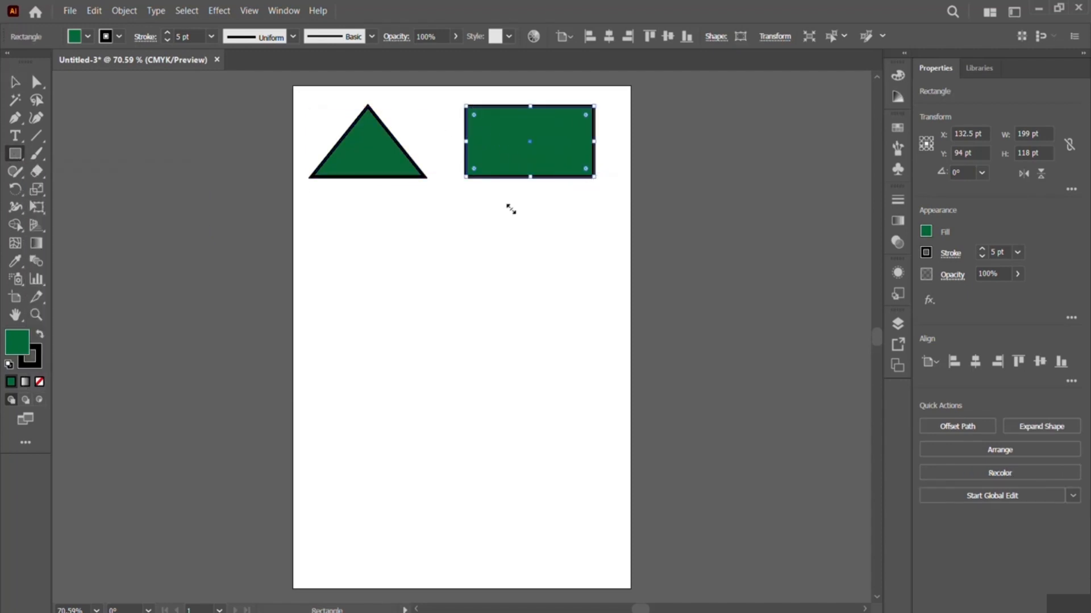
pyautogui.moveTo(320, 227); pyautogui.dragTo(428, 296)
pyautogui.moveTo(472, 226); pyautogui.dragTo(594, 297)
pyautogui.moveTo(316, 341); pyautogui.dragTo(421, 421)
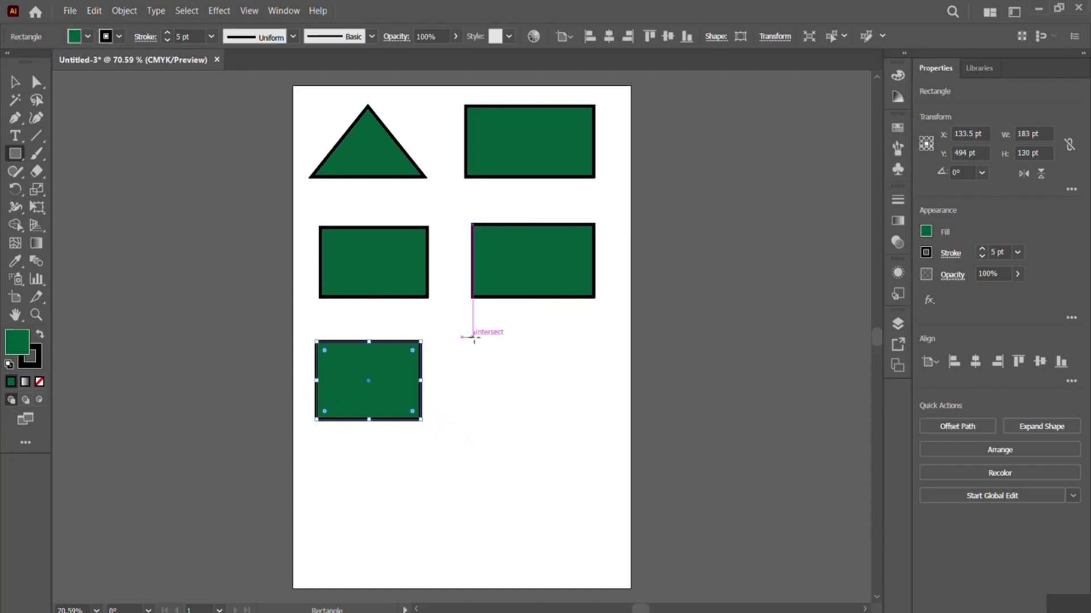
pyautogui.moveTo(472, 337); pyautogui.dragTo(593, 419)
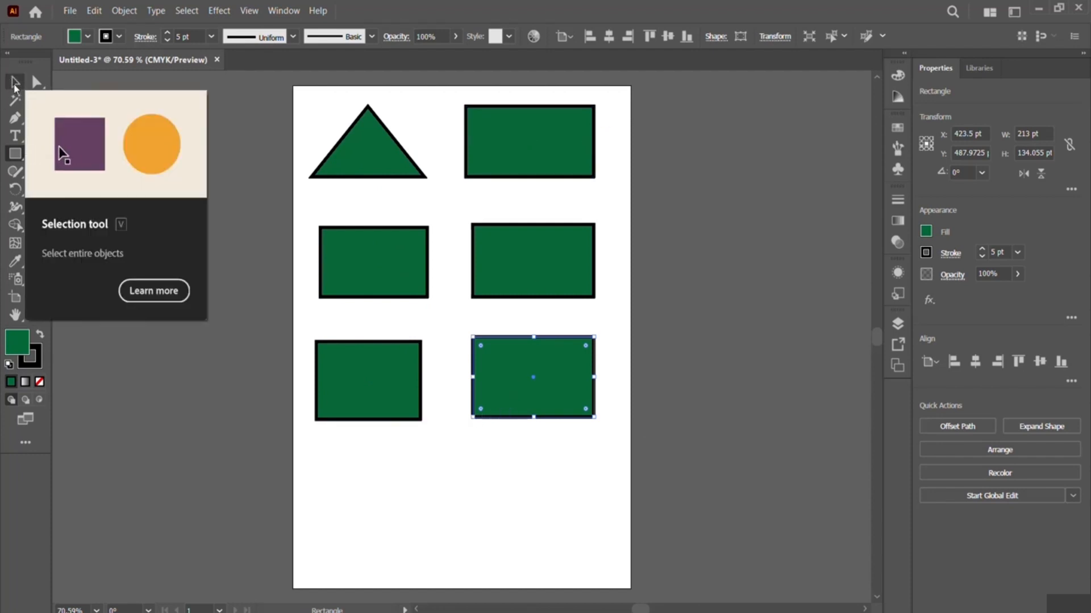
# - Select the triangle and all five rectangles and combine them into one group
pyautogui.click(16, 83)
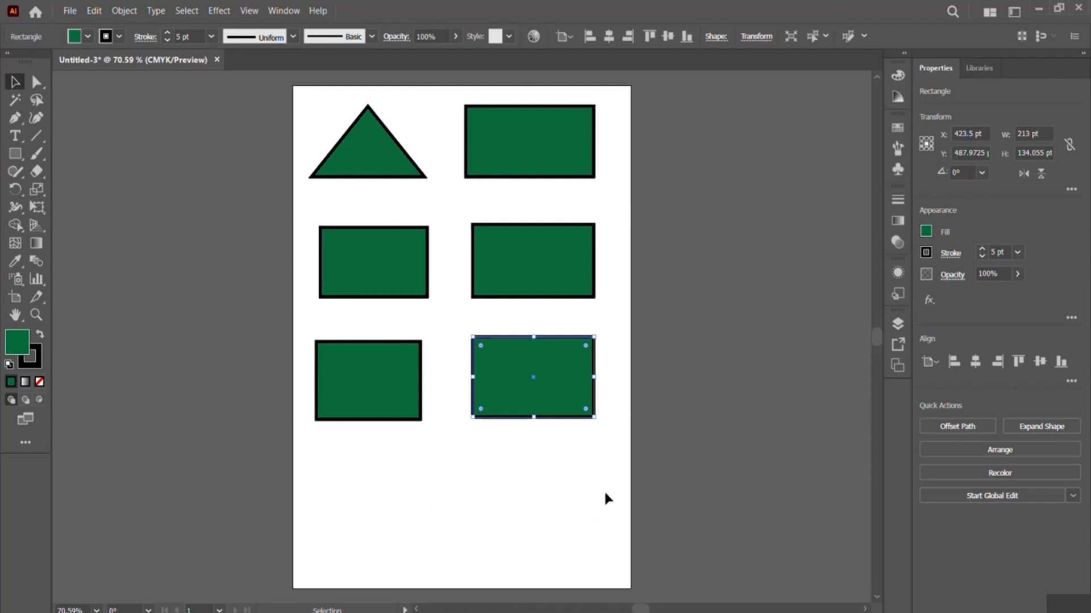
pyautogui.moveTo(628, 479); pyautogui.dragTo(304, 102)
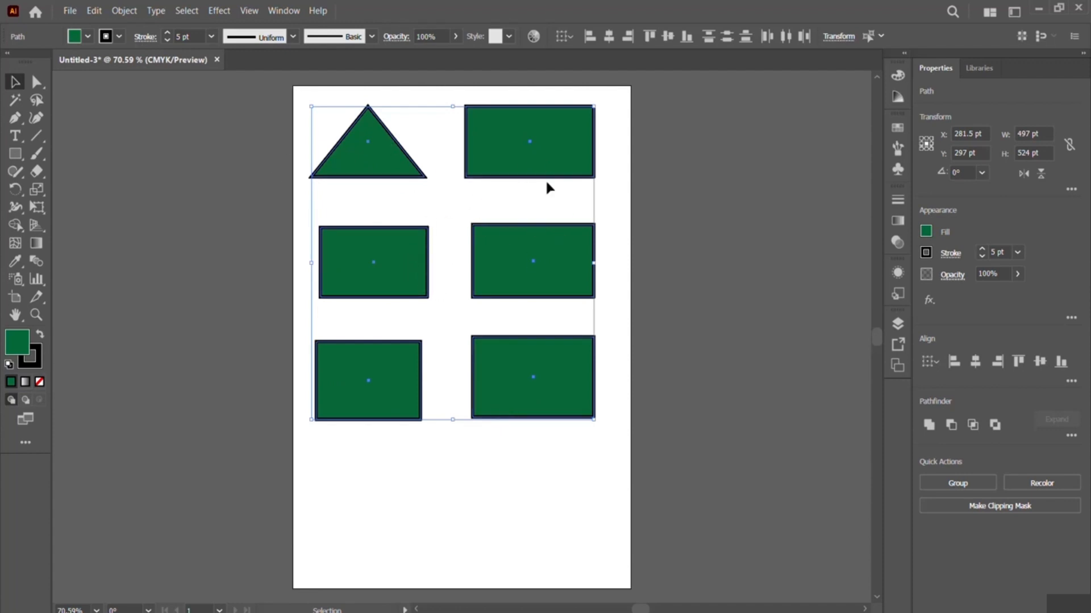
pyautogui.rightClick(447, 202)
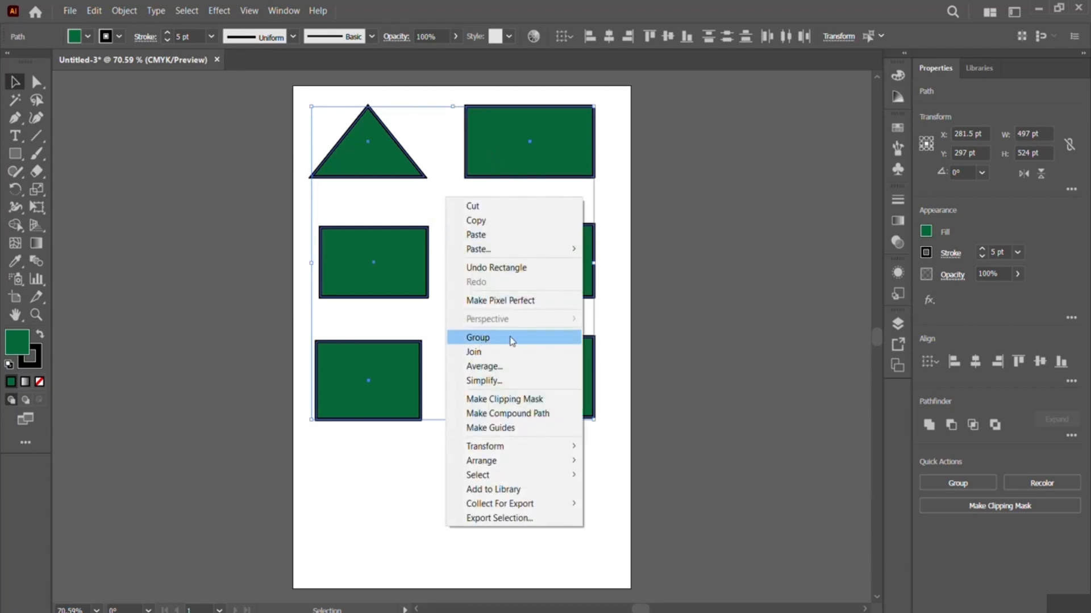
pyautogui.click(478, 337)
# - Move the whole group down and to the right, to about X 305 pt, Y 323 pt, and deselect it
pyautogui.moveTo(414, 278)
pyautogui.mouseDown()
pyautogui.moveTo(418, 267)
pyautogui.moveTo(413, 279)
pyautogui.mouseUp()
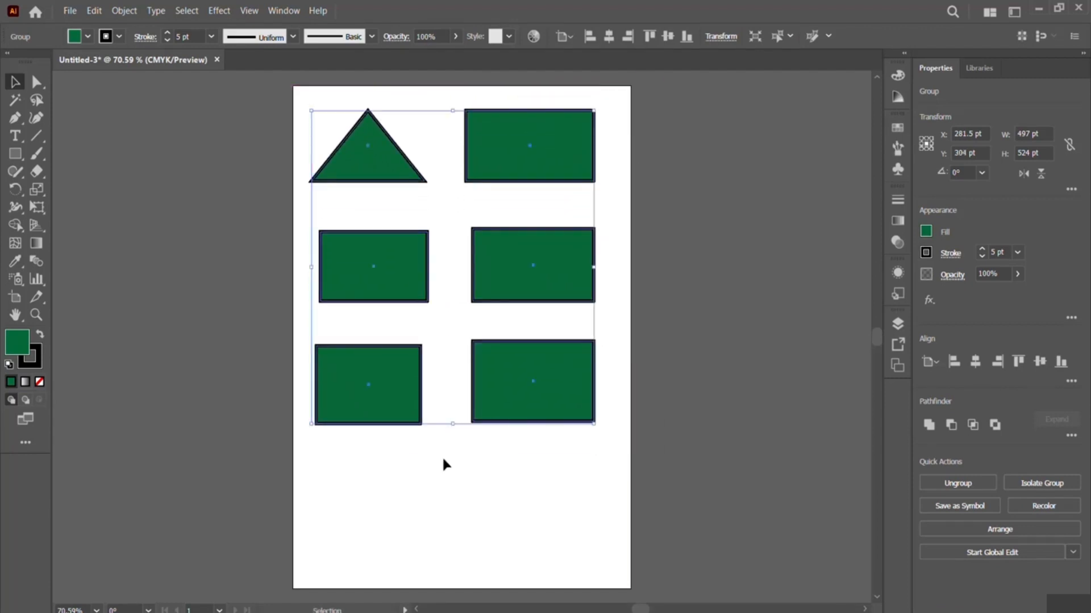
pyautogui.click(404, 471)
pyautogui.moveTo(395, 375)
pyautogui.mouseDown()
pyautogui.moveTo(437, 360)
pyautogui.moveTo(404, 336)
pyautogui.moveTo(407, 383)
pyautogui.mouseUp()
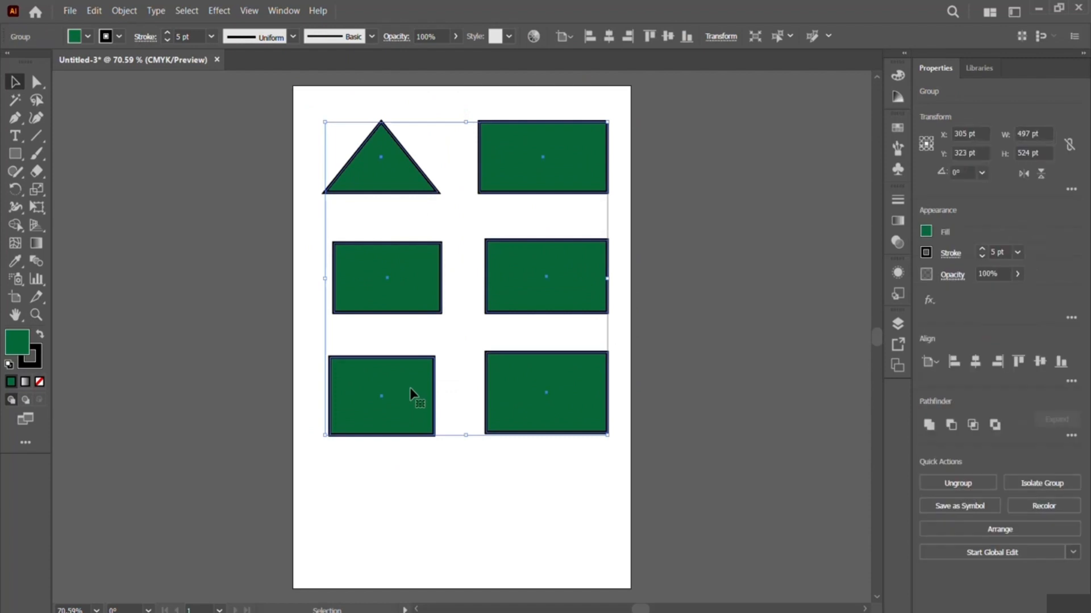
pyautogui.click(444, 480)
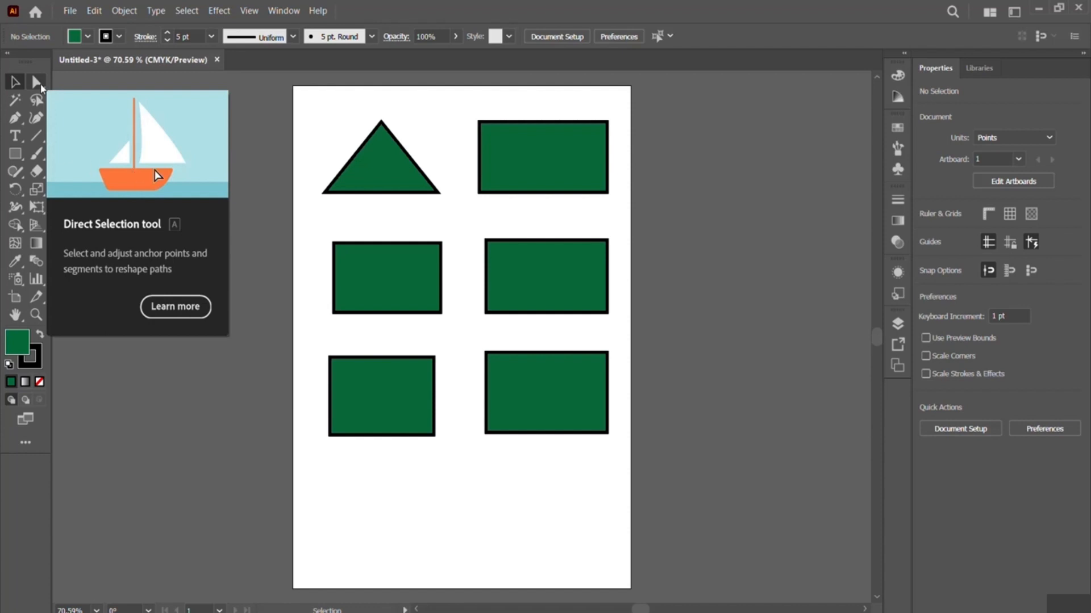
# - With the Group Selection tool, move only the top-right rectangle to about X 391 pt, Y 82 pt
pyautogui.click(35, 83)
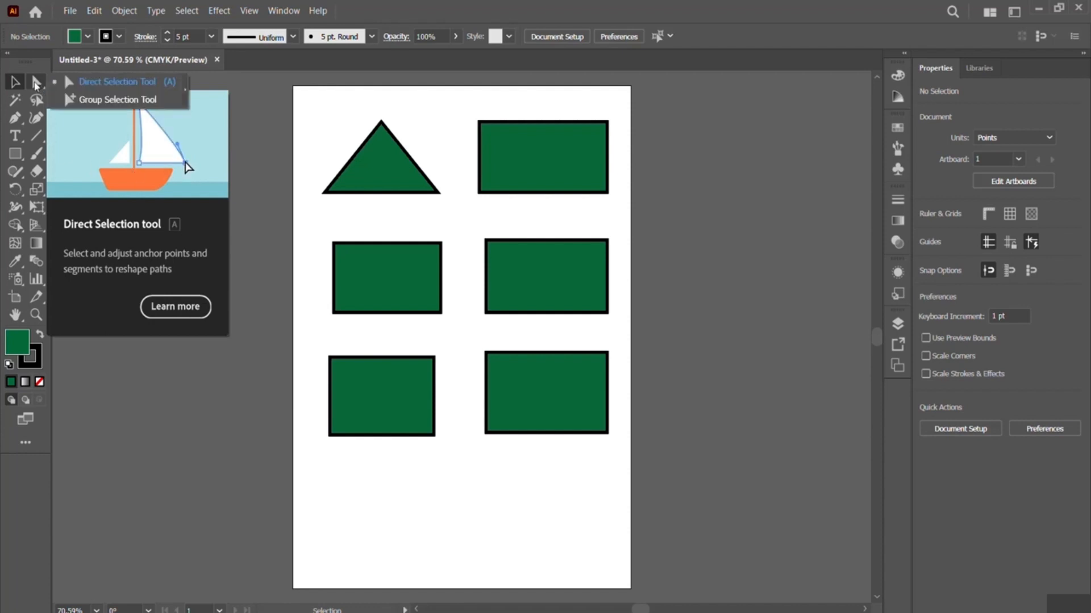
pyautogui.click(110, 102)
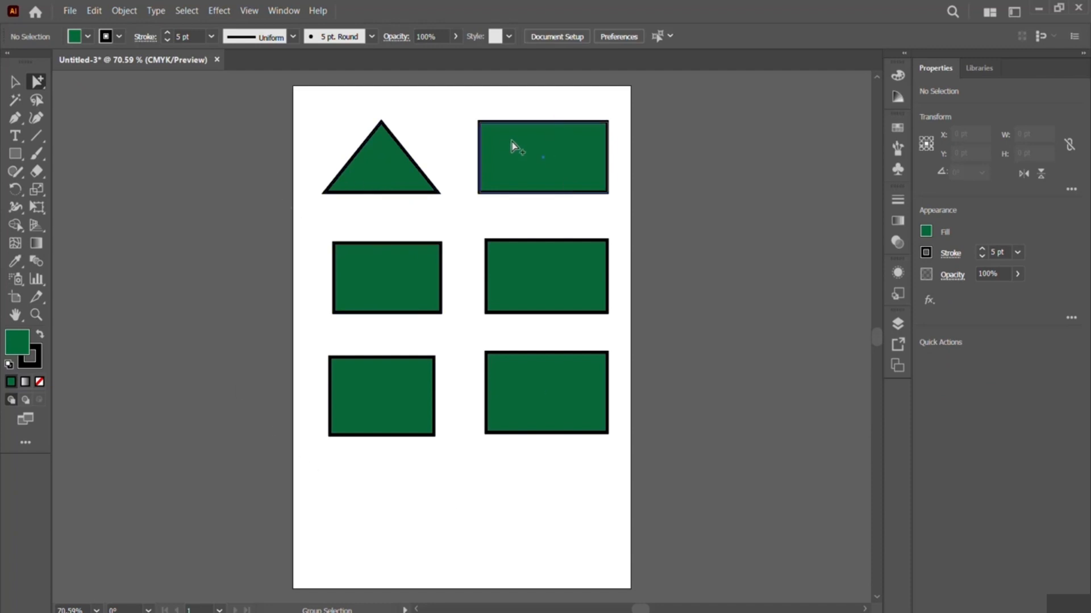
pyautogui.click(537, 142)
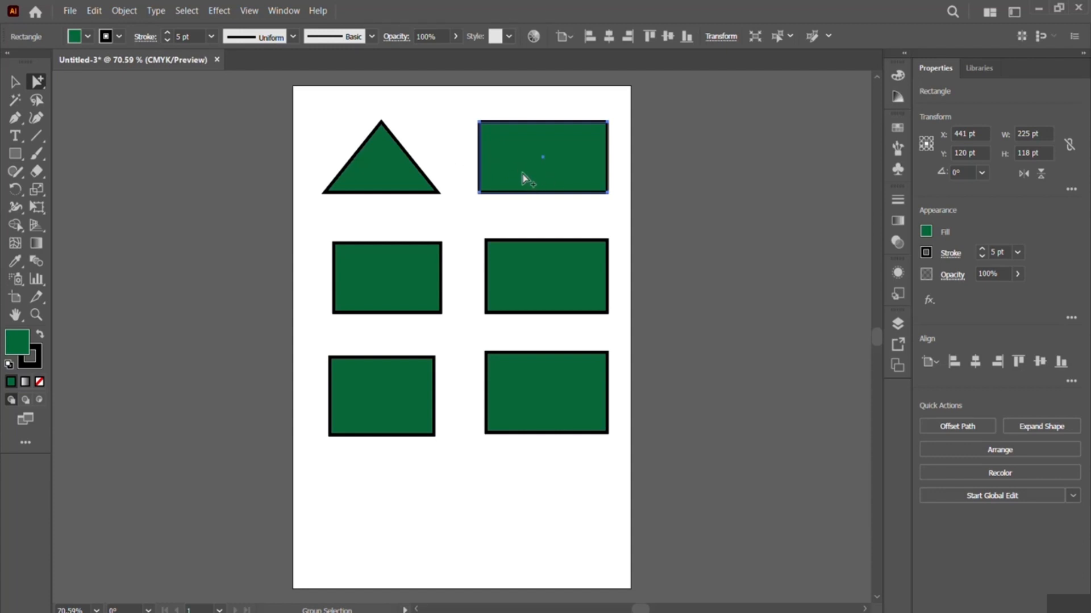
pyautogui.moveTo(522, 173); pyautogui.dragTo(492, 149)
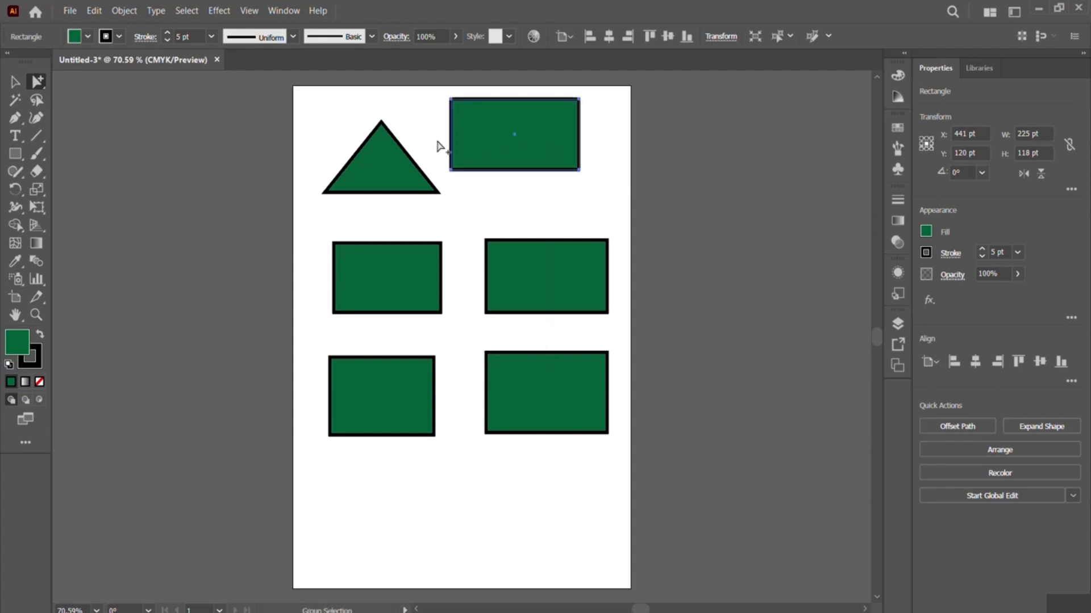
# - Move the top-right rectangle back level with the triangle, shift the whole group slightly left, and deselect everything
pyautogui.click(36, 82)
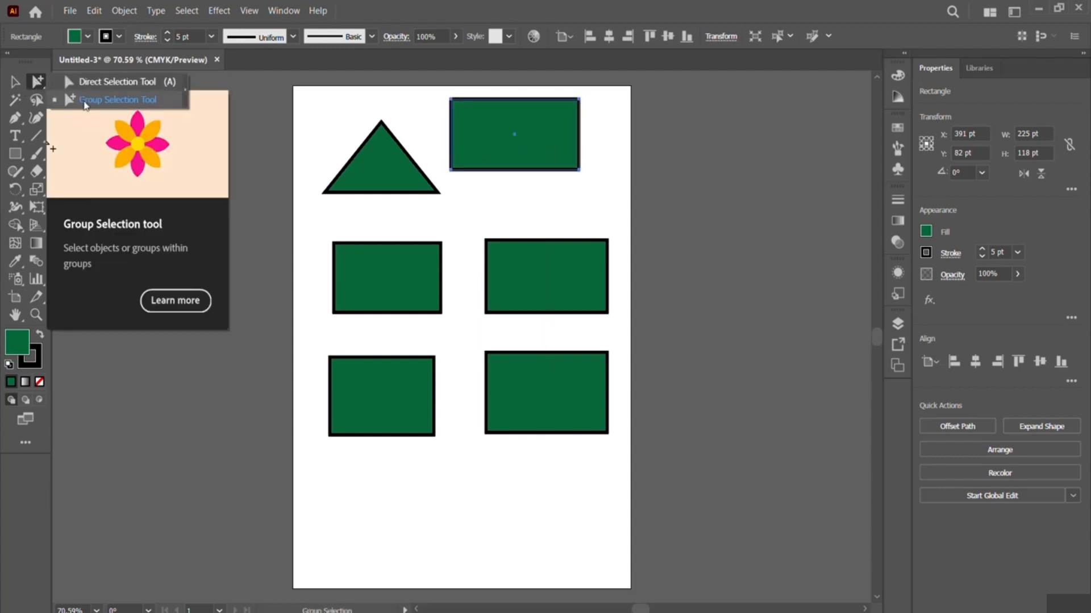
pyautogui.click(480, 151)
pyautogui.moveTo(479, 151); pyautogui.dragTo(544, 185)
pyautogui.click(528, 195)
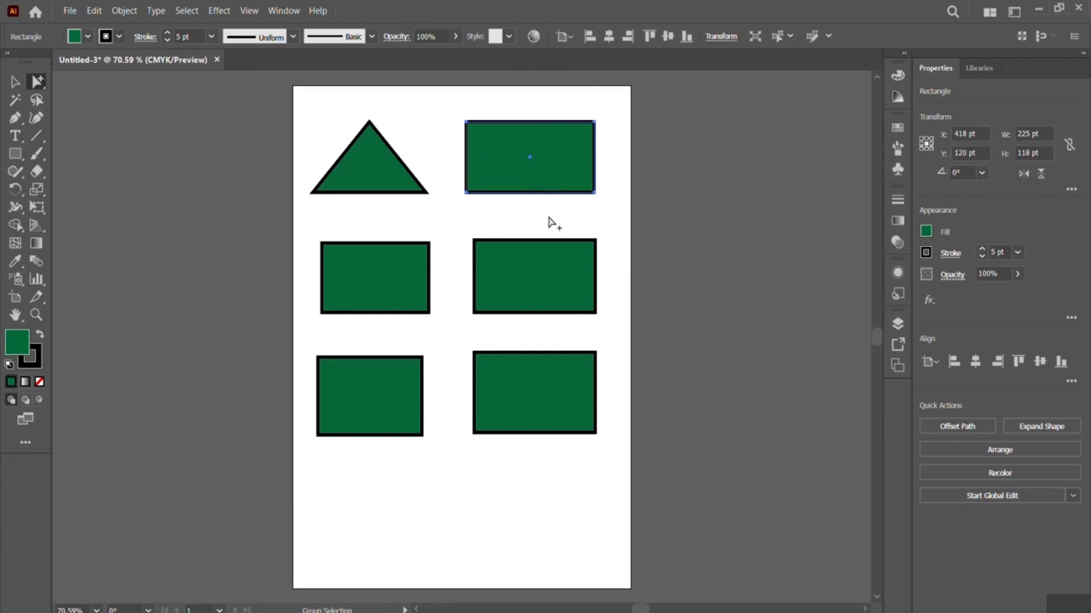
pyautogui.click(555, 218)
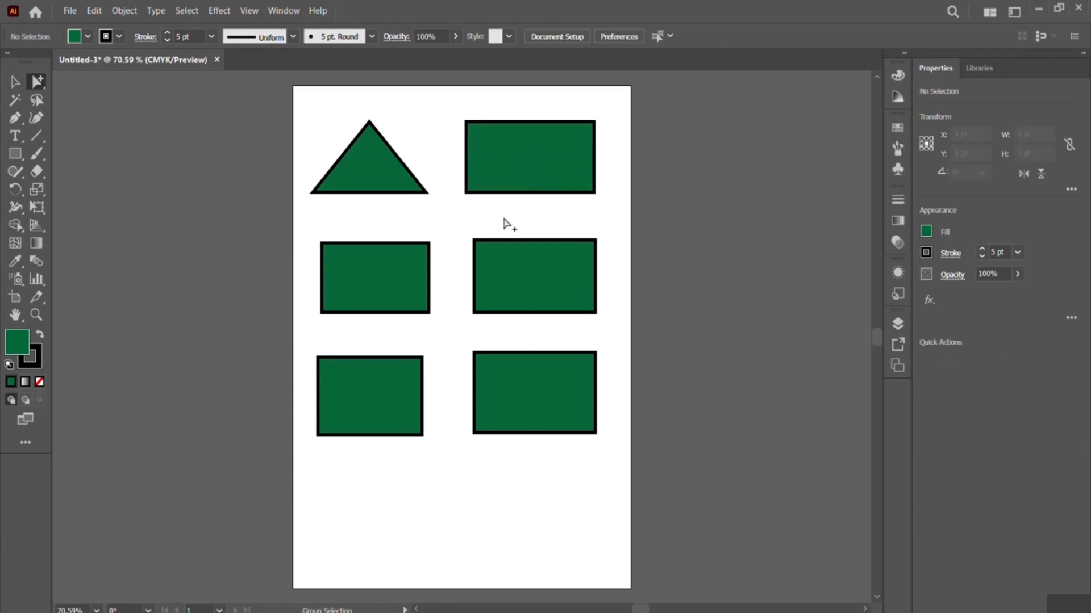
# - Move the bottom-right rectangle down to about Y 622 pt and the middle-right one down to about Y 406 pt within the group
pyautogui.click(554, 397)
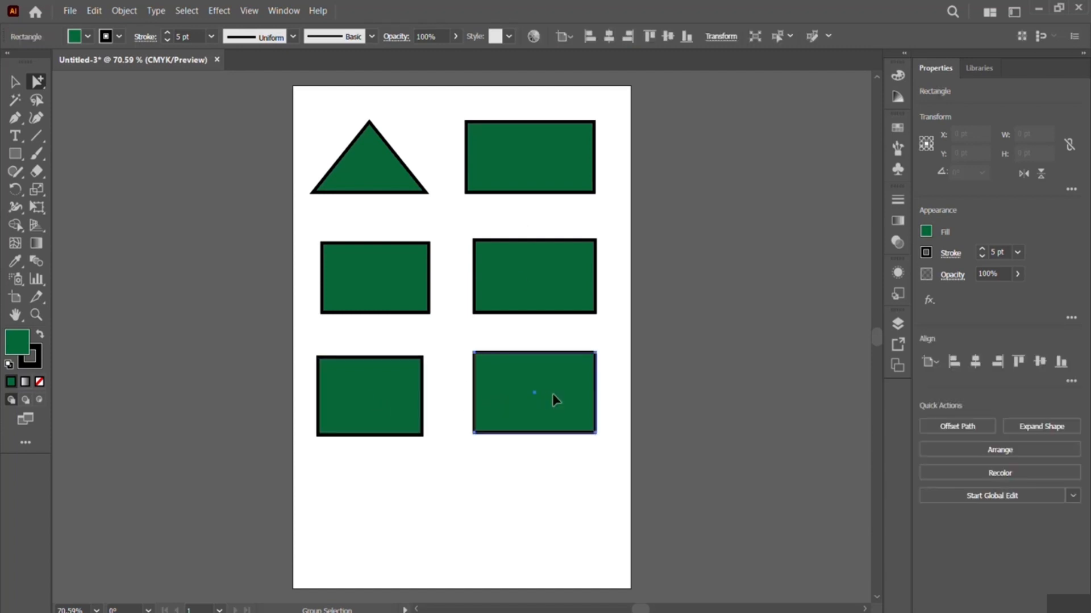
pyautogui.moveTo(556, 379); pyautogui.dragTo(560, 444)
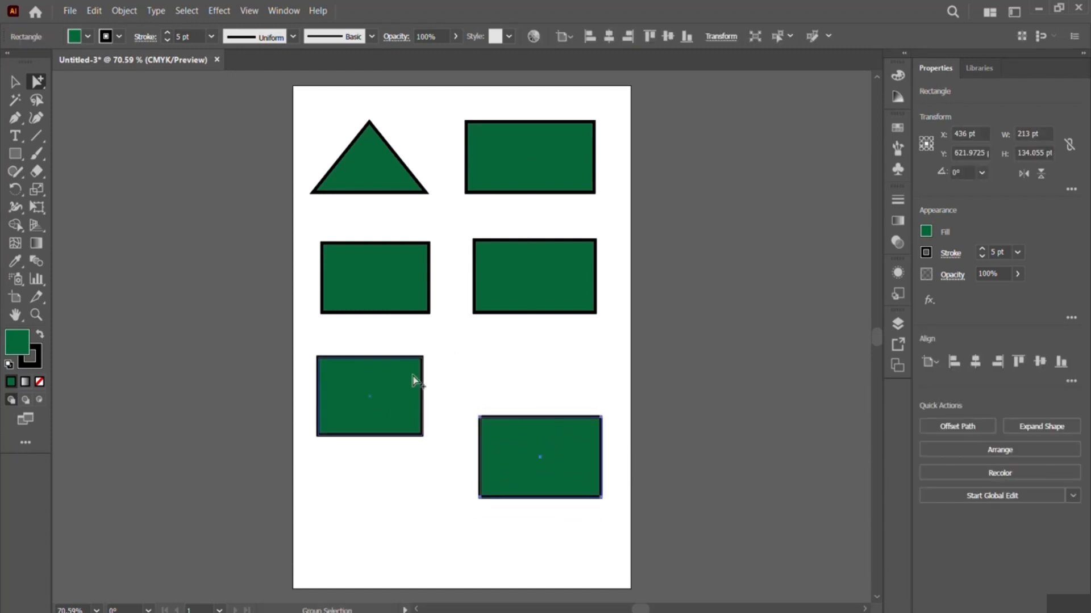
pyautogui.click(562, 279)
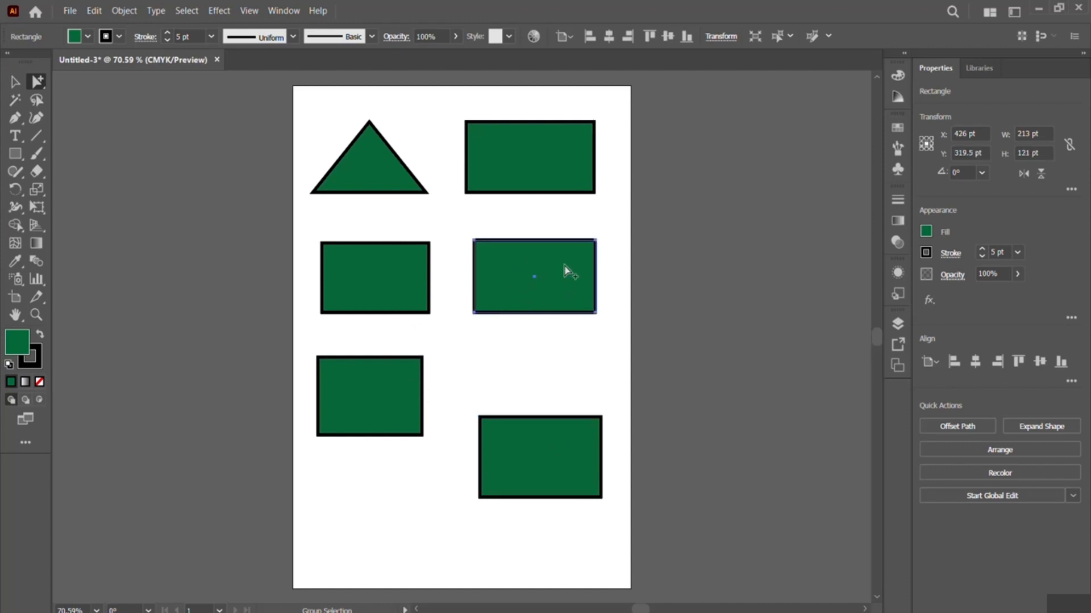
pyautogui.moveTo(565, 274); pyautogui.dragTo(565, 324)
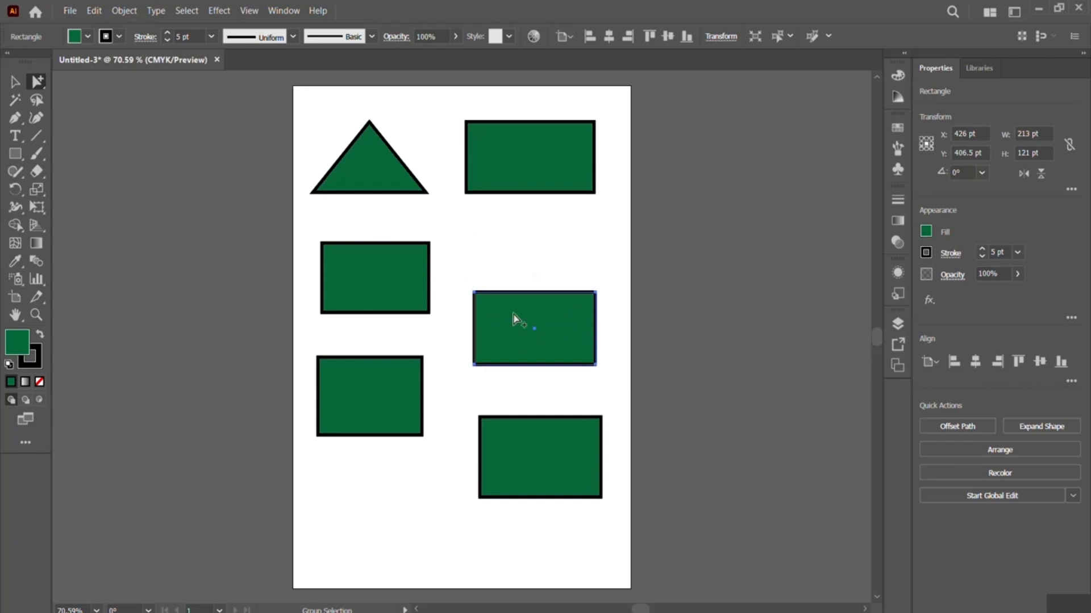
# - Rearrange the four lower rectangles into two compact rows, swapping the middle ones between columns and moving the bottom ones upward
pyautogui.click(385, 266)
pyautogui.moveTo(384, 265); pyautogui.dragTo(547, 222)
pyautogui.moveTo(403, 388); pyautogui.dragTo(393, 239)
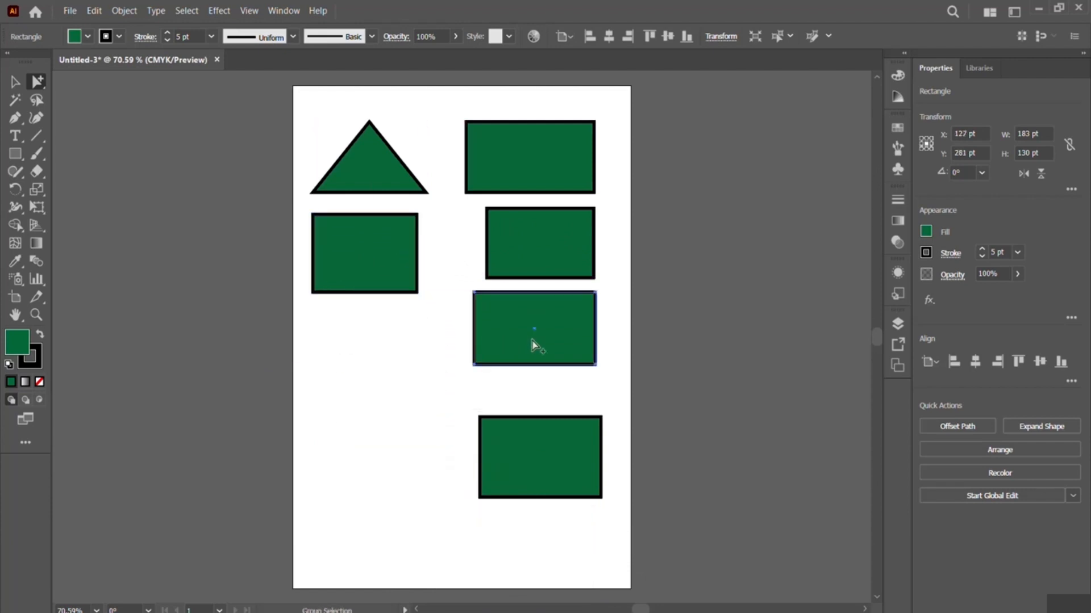
pyautogui.moveTo(532, 342); pyautogui.dragTo(369, 357)
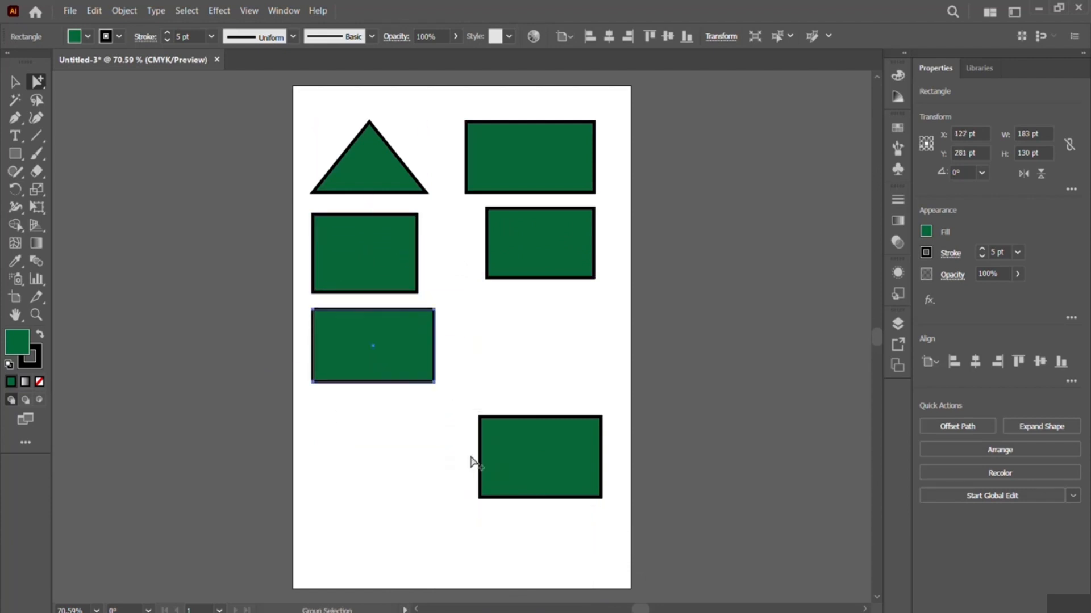
pyautogui.moveTo(545, 453); pyautogui.dragTo(545, 322)
# - With the Direct Selection tool, move the top-right rectangle's upper-right anchor point left along its upper edge to about X 428 pt
pyautogui.click(528, 161)
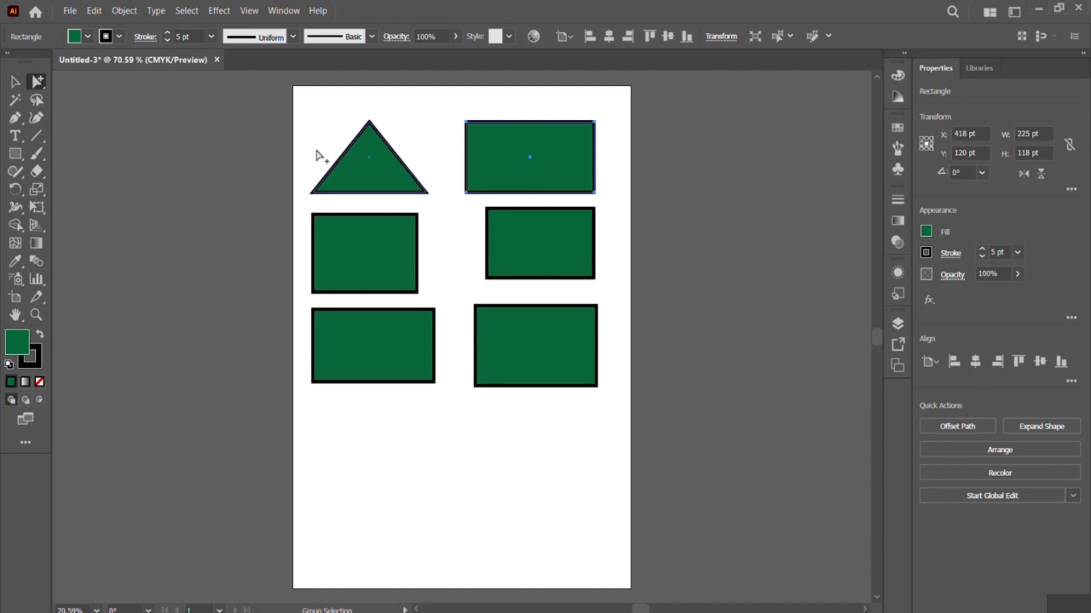
pyautogui.rightClick(42, 87)
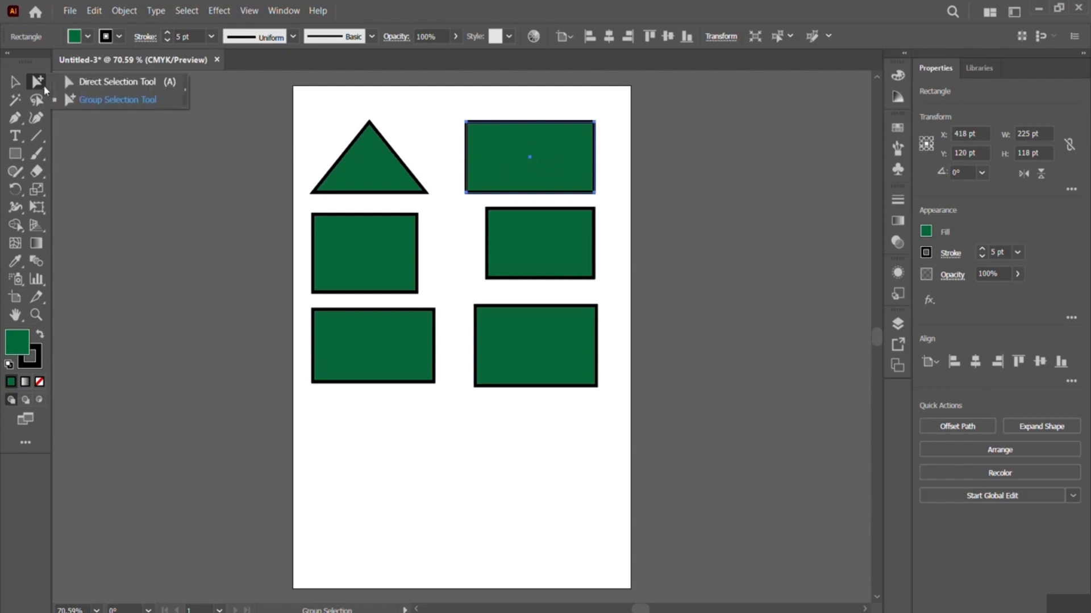
pyautogui.click(107, 83)
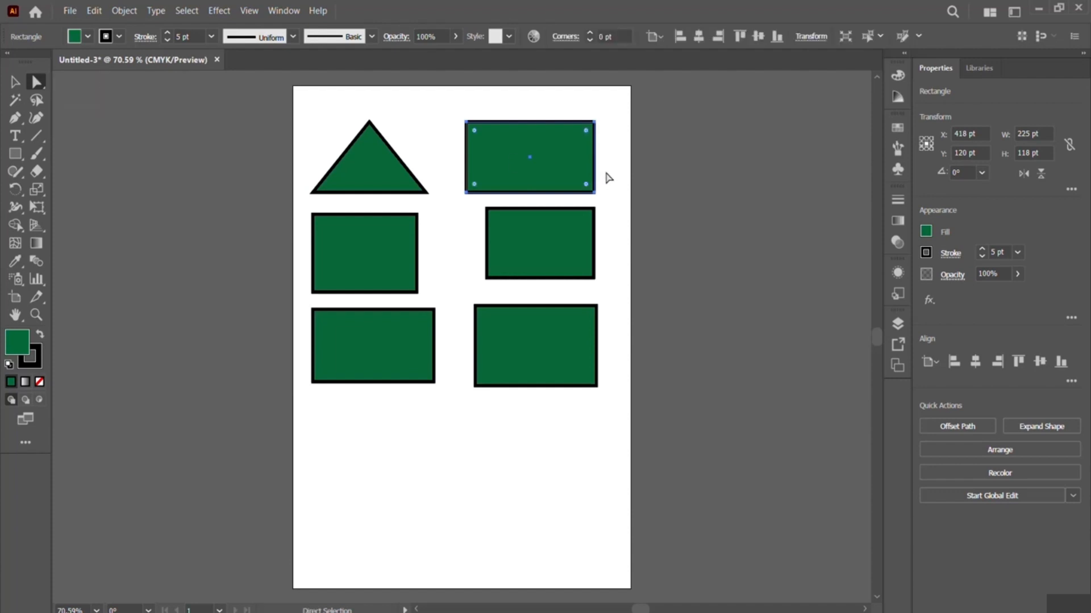
pyautogui.moveTo(604, 169); pyautogui.dragTo(574, 203)
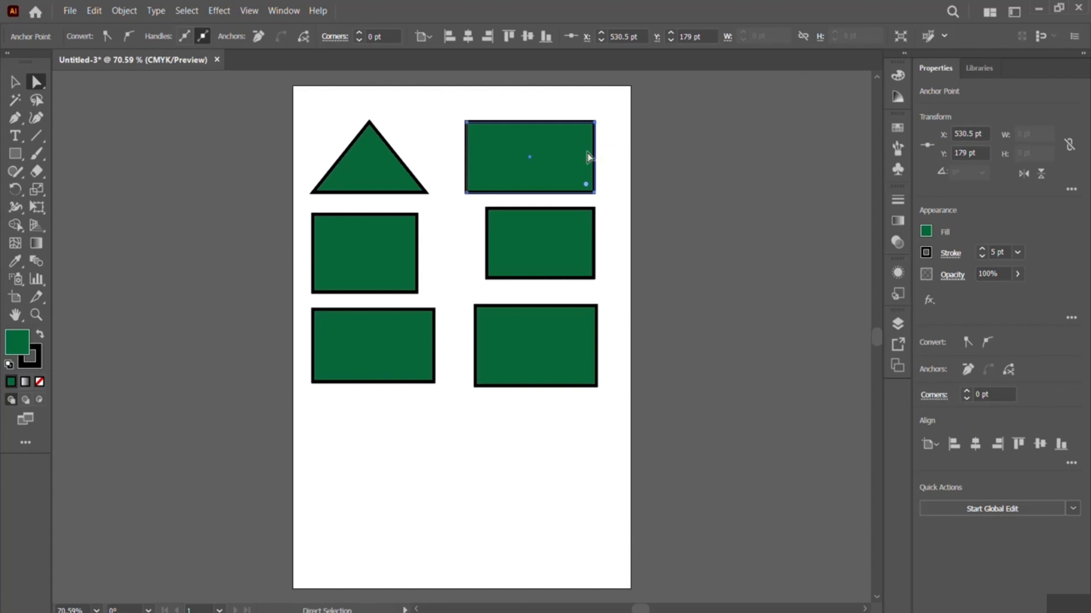
pyautogui.moveTo(579, 109); pyautogui.dragTo(606, 146)
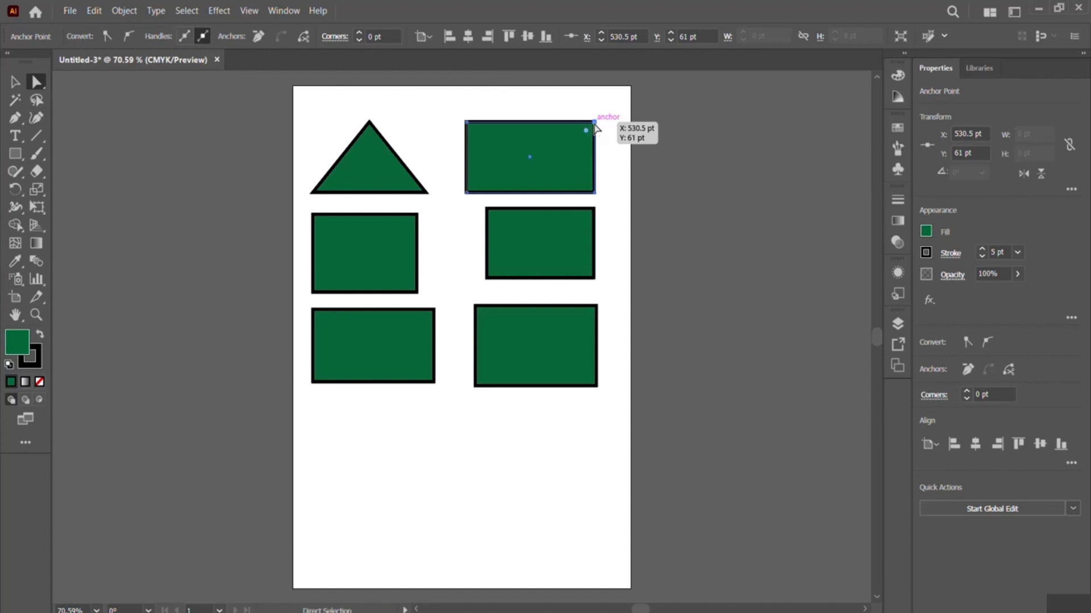
pyautogui.moveTo(594, 123); pyautogui.dragTo(535, 121)
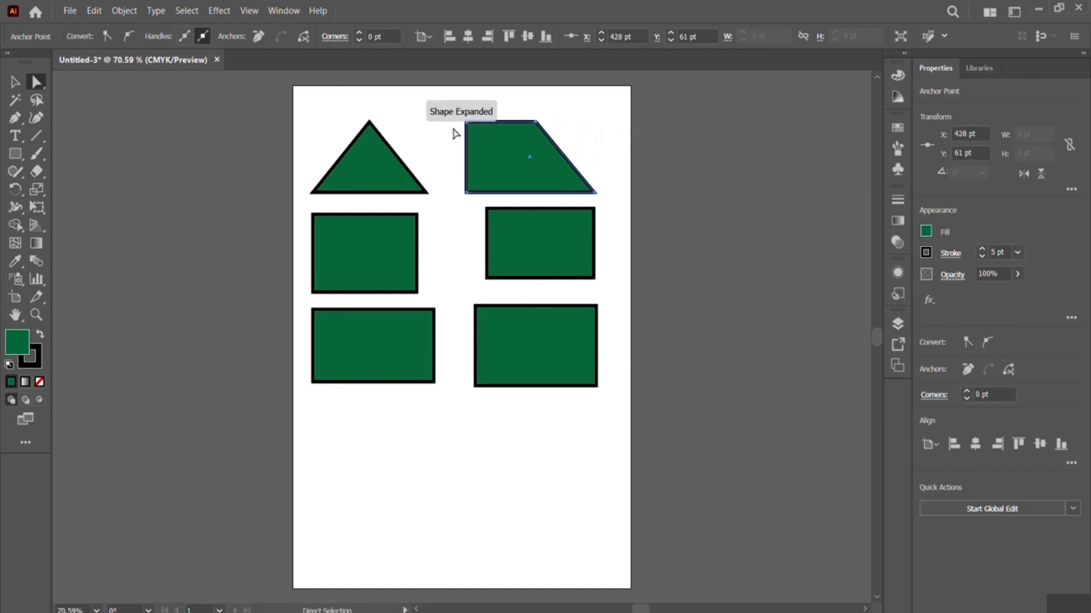
pyautogui.hotkey('ctrl', 'shift', 'a')
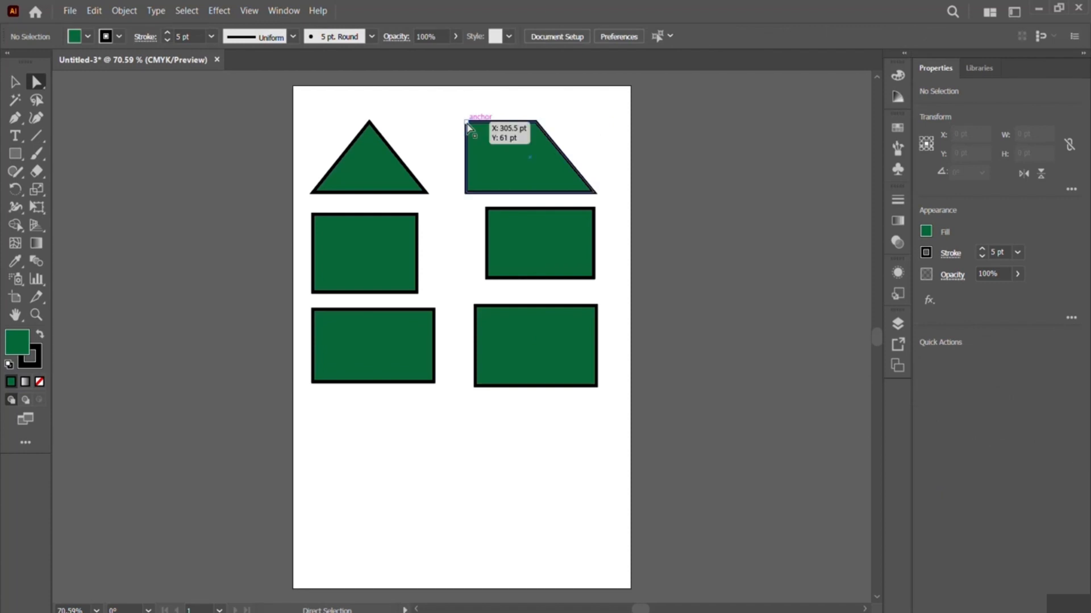
# - Move the same shape's upper-left anchor point onto its other upper anchor to form a triangle, and deselect it
pyautogui.click(467, 123)
pyautogui.moveTo(467, 124); pyautogui.dragTo(536, 124)
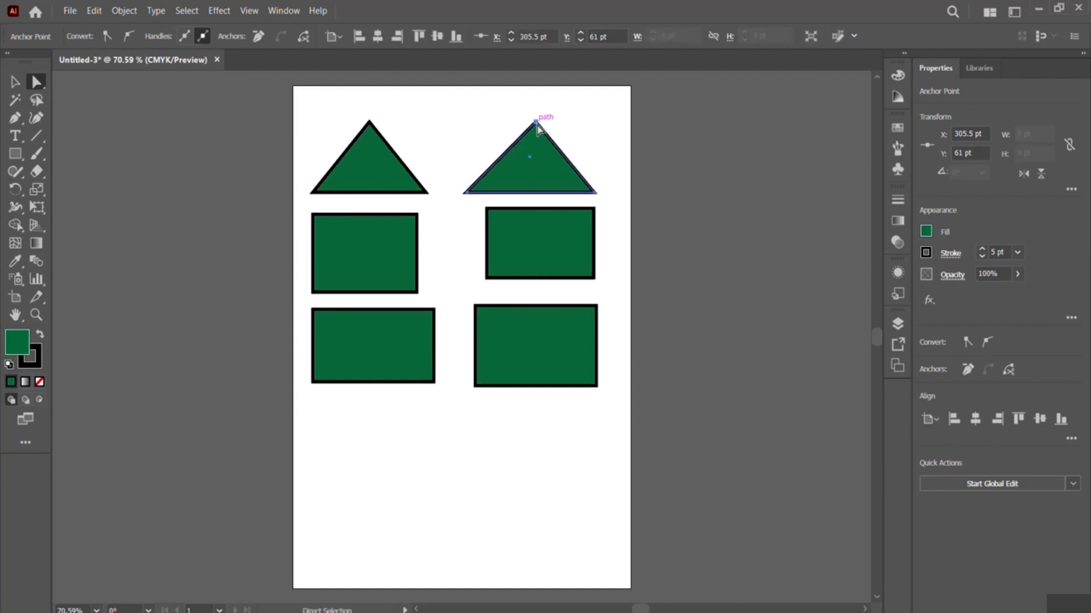
pyautogui.click(596, 164)
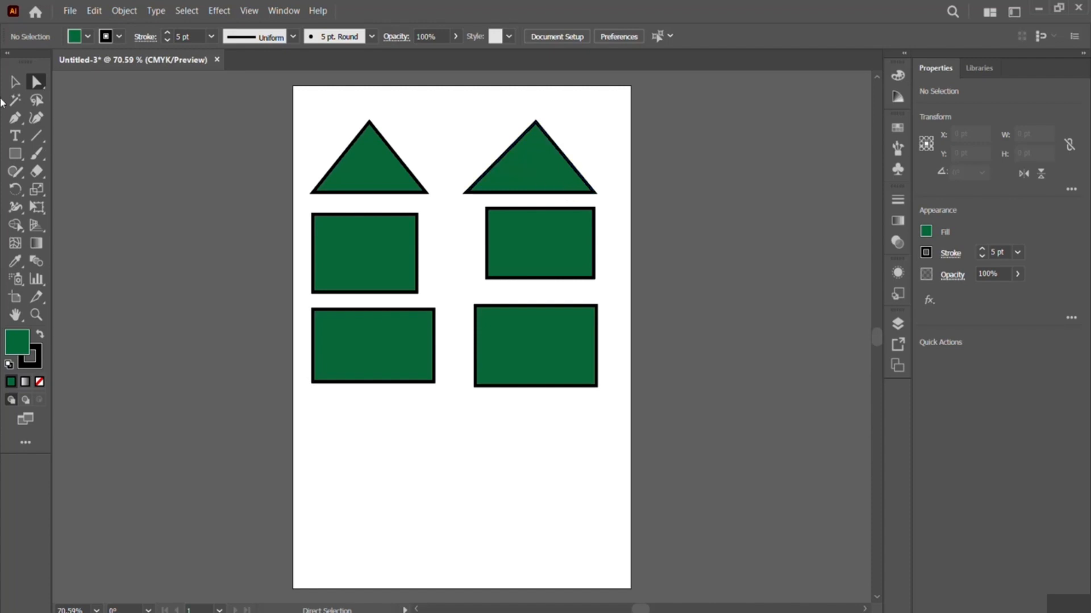
# - Switch back to the Group Selection tool
pyautogui.click(35, 82)
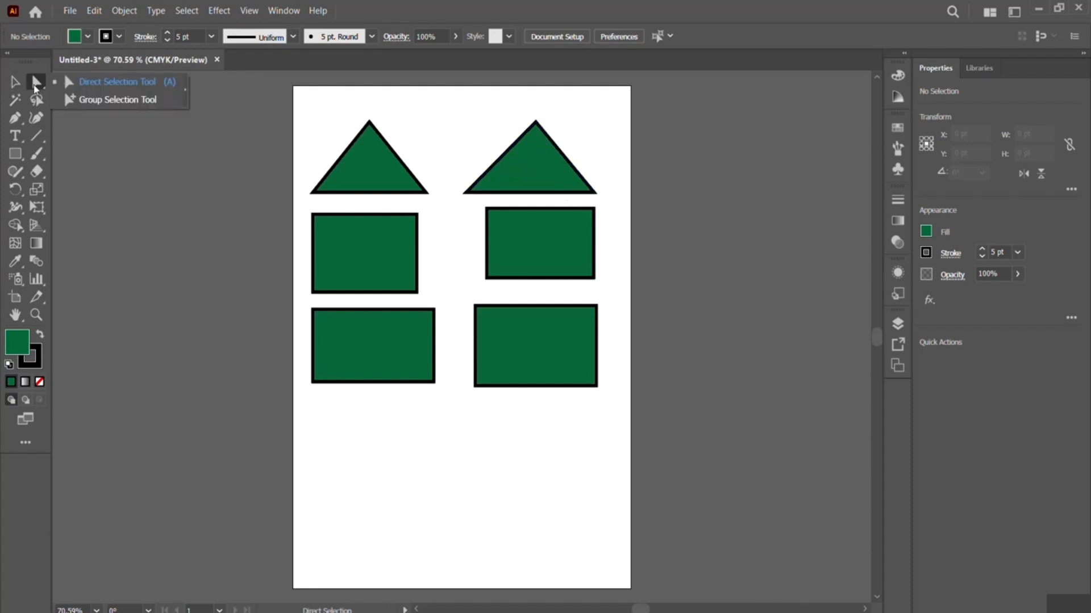
pyautogui.click(111, 101)
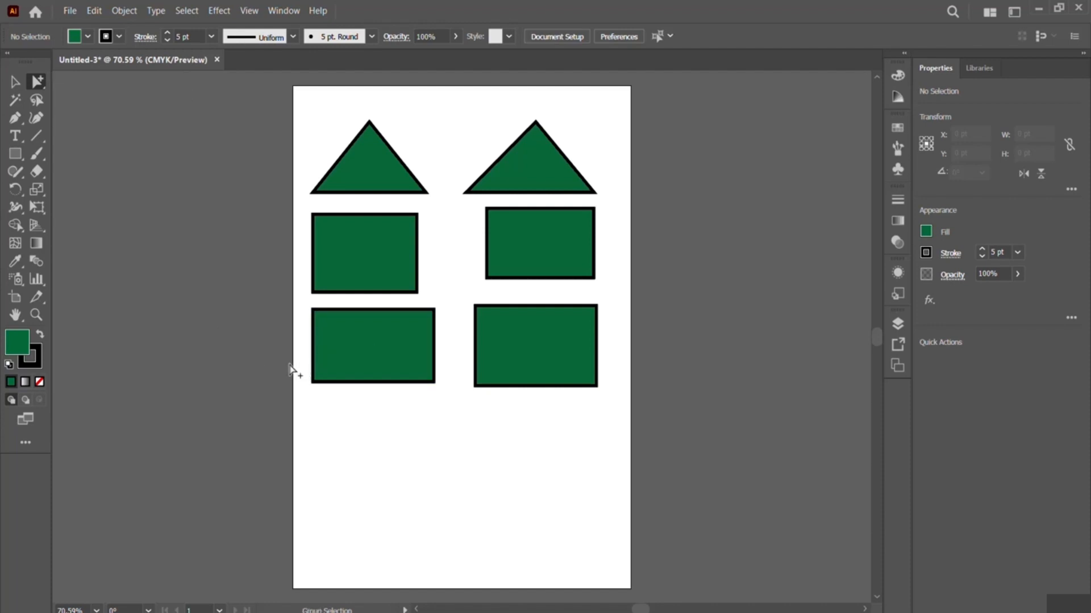